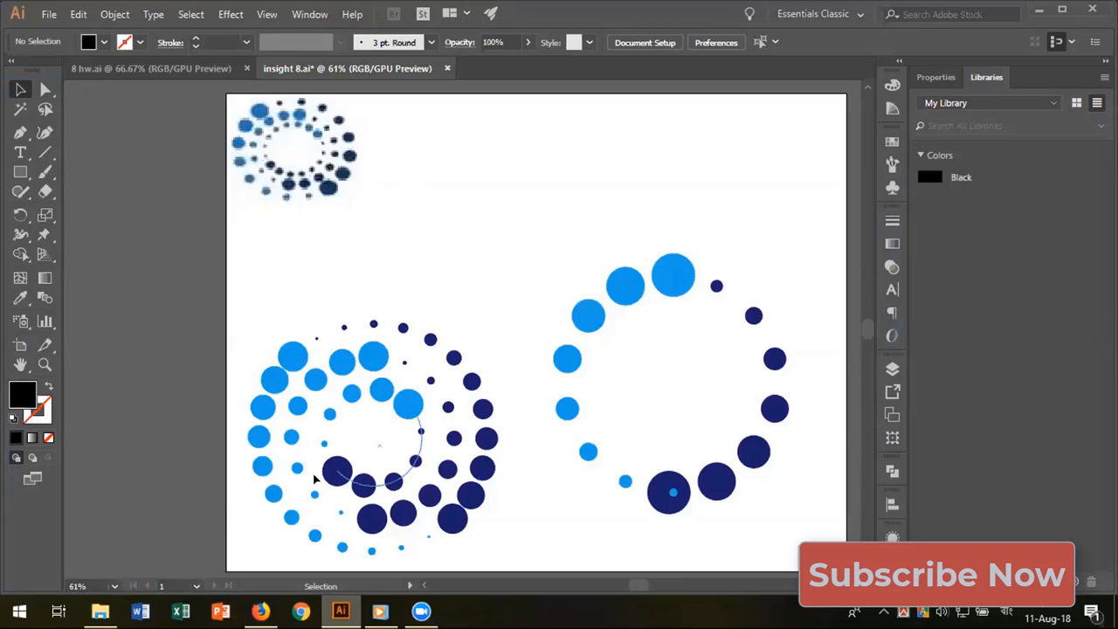
# - Switch to Firefox and look over the Font Awesome home page, including its free version section
pyautogui.click(262, 612)
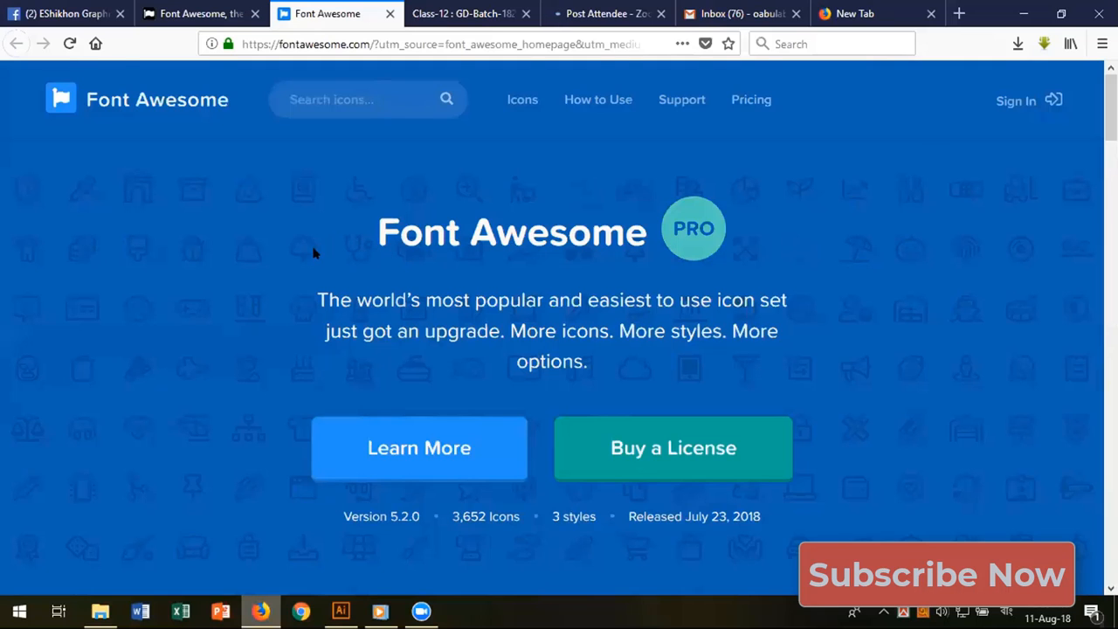
pyautogui.scroll(-4, 314, 253)
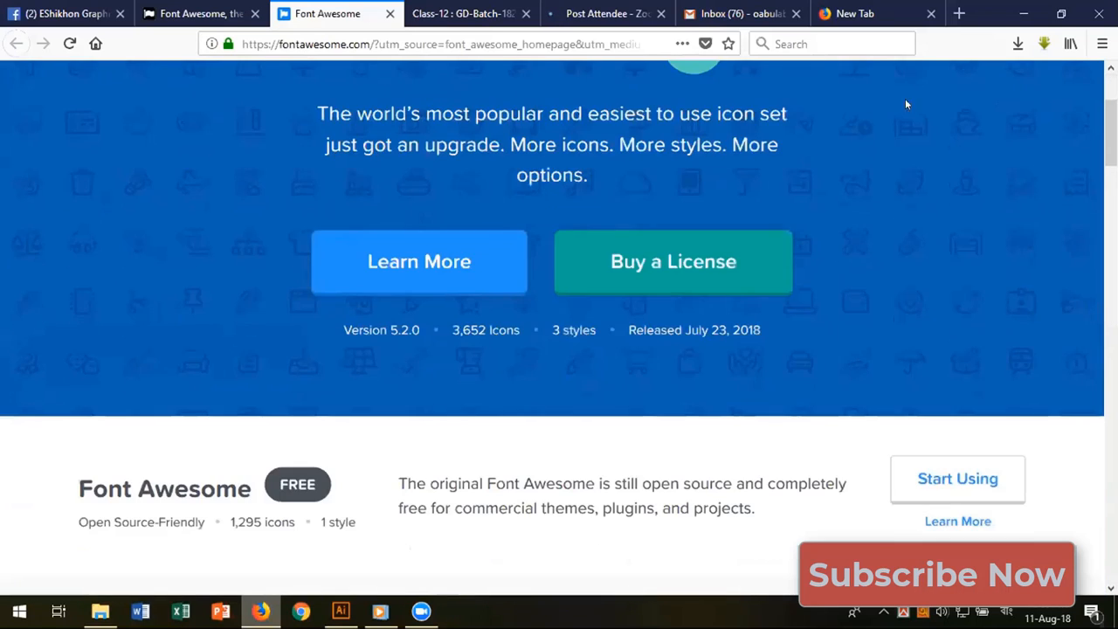
pyautogui.scroll(4, 906, 104)
# - Open the downloaded font-awesome-4.7.0.zip archive and open FontAwesome.otf from its fonts folder
pyautogui.click(1015, 44)
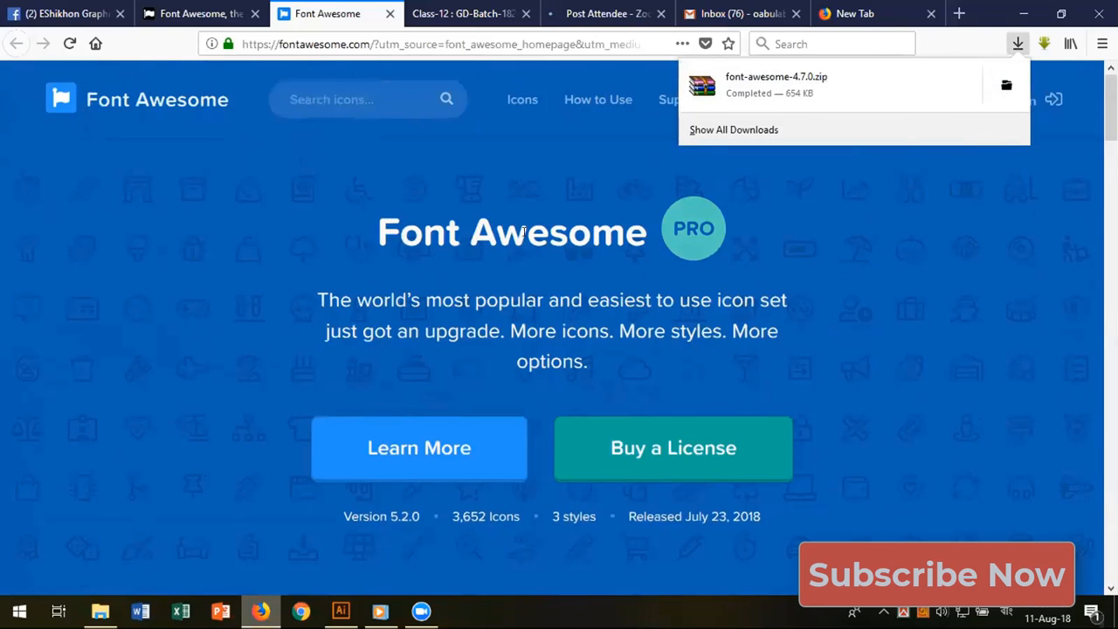
pyautogui.scroll(-4, 407, 401)
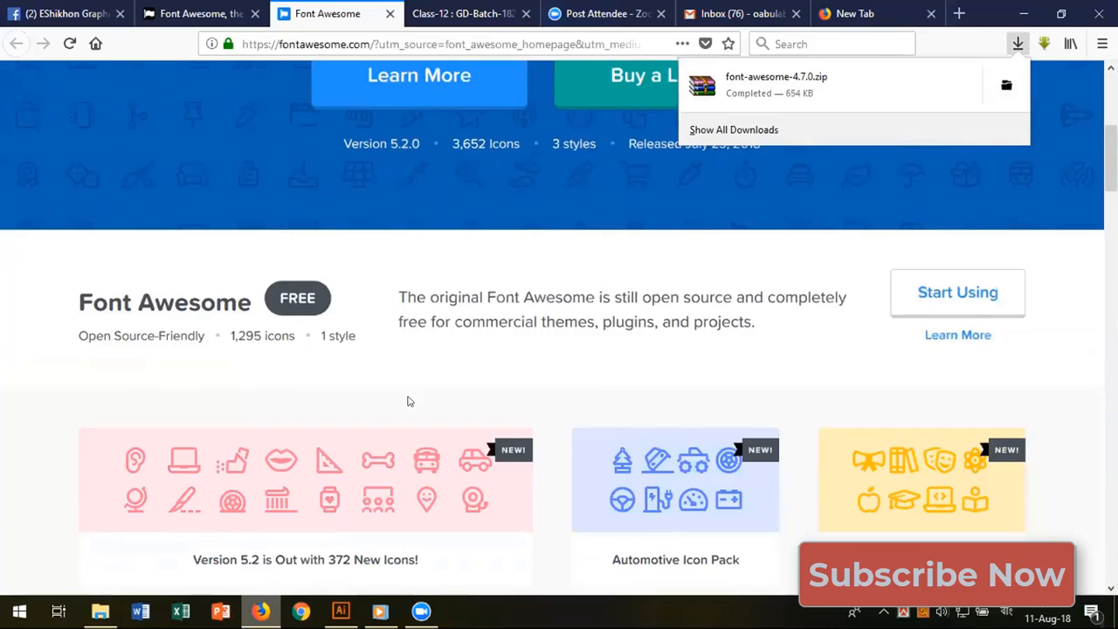
pyautogui.scroll(4, 407, 401)
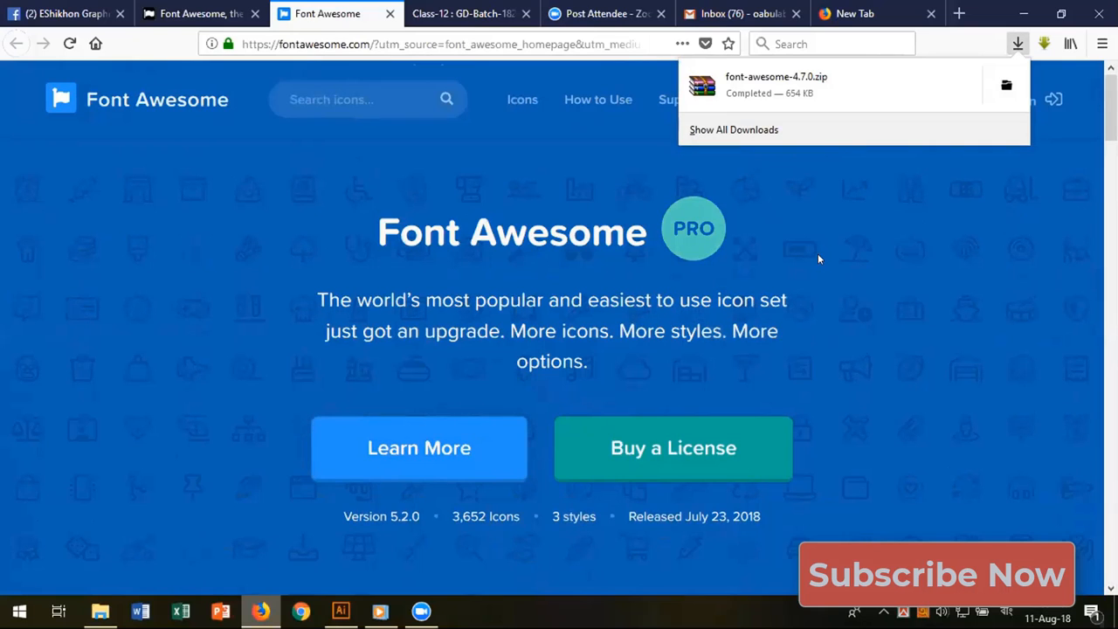
pyautogui.click(800, 81)
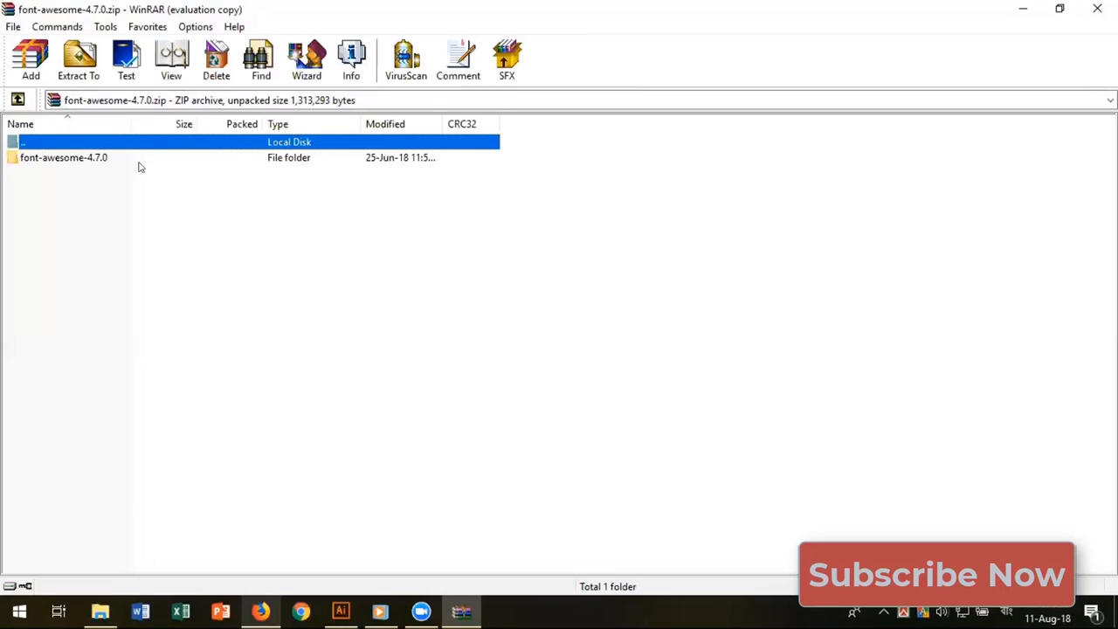
pyautogui.doubleClick(66, 160)
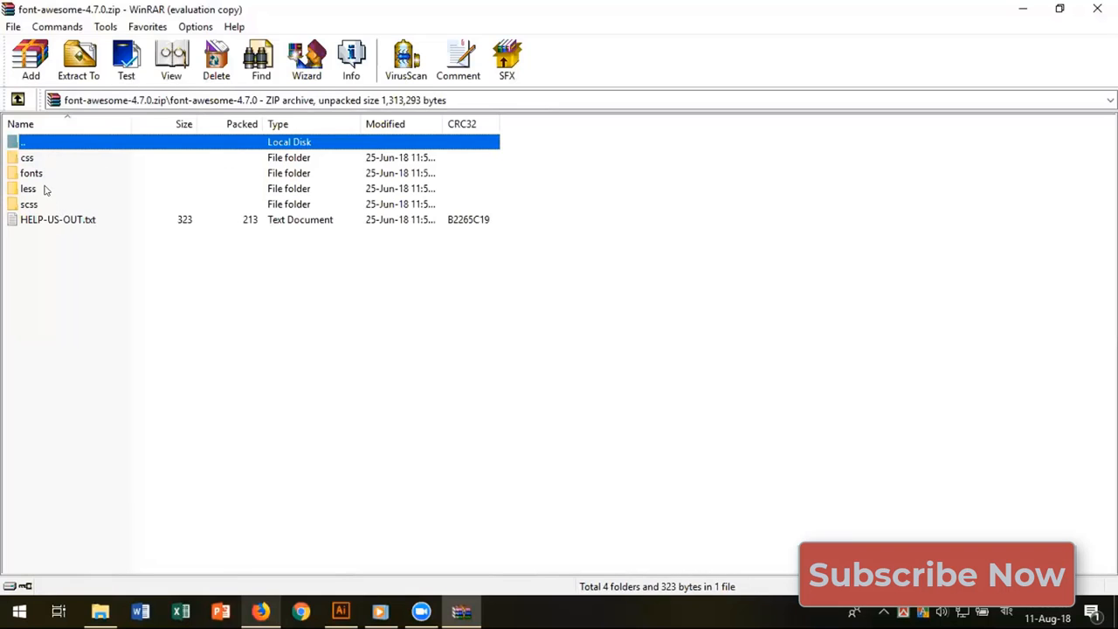
pyautogui.doubleClick(32, 173)
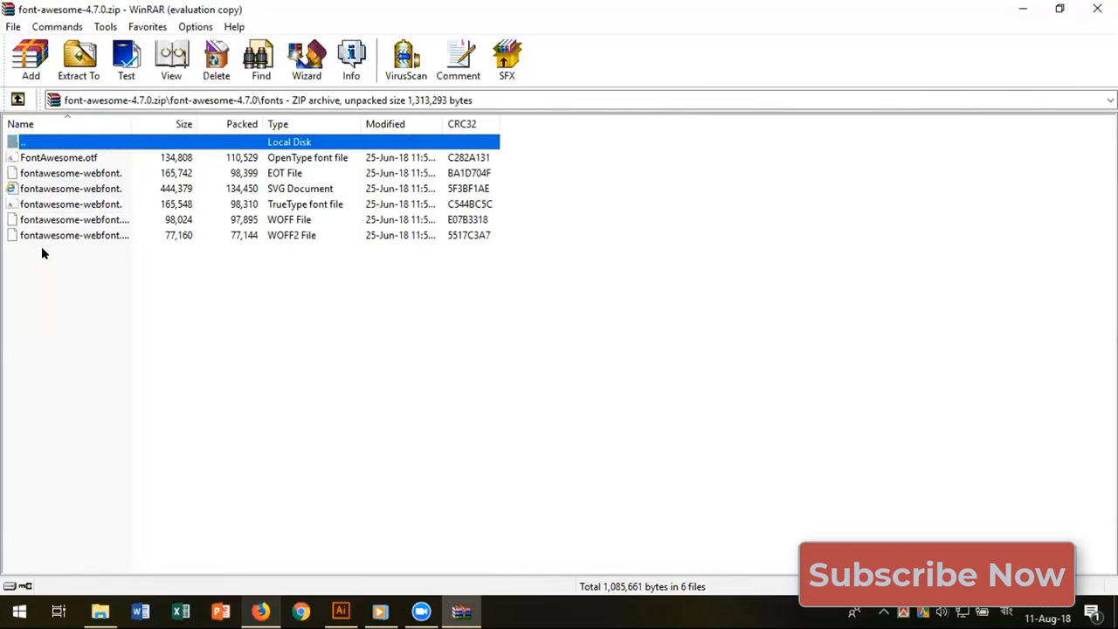
pyautogui.doubleClick(56, 157)
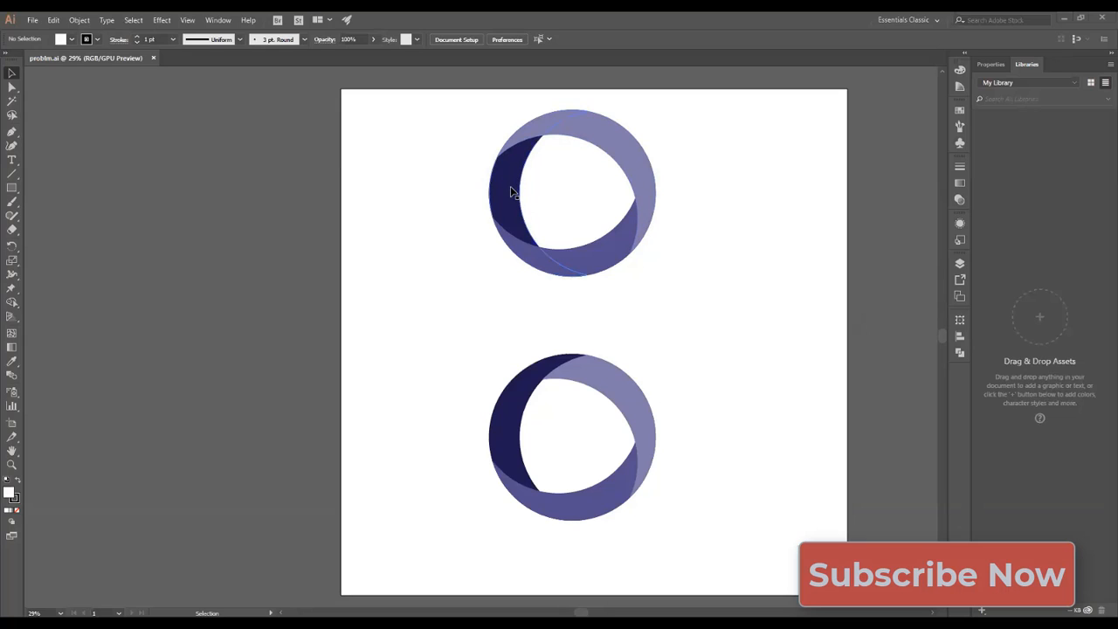
# - Apply the Shape Builder to the upper ring's medium-purple crescent, with the Pathfinder options displayed
pyautogui.click(592, 254)
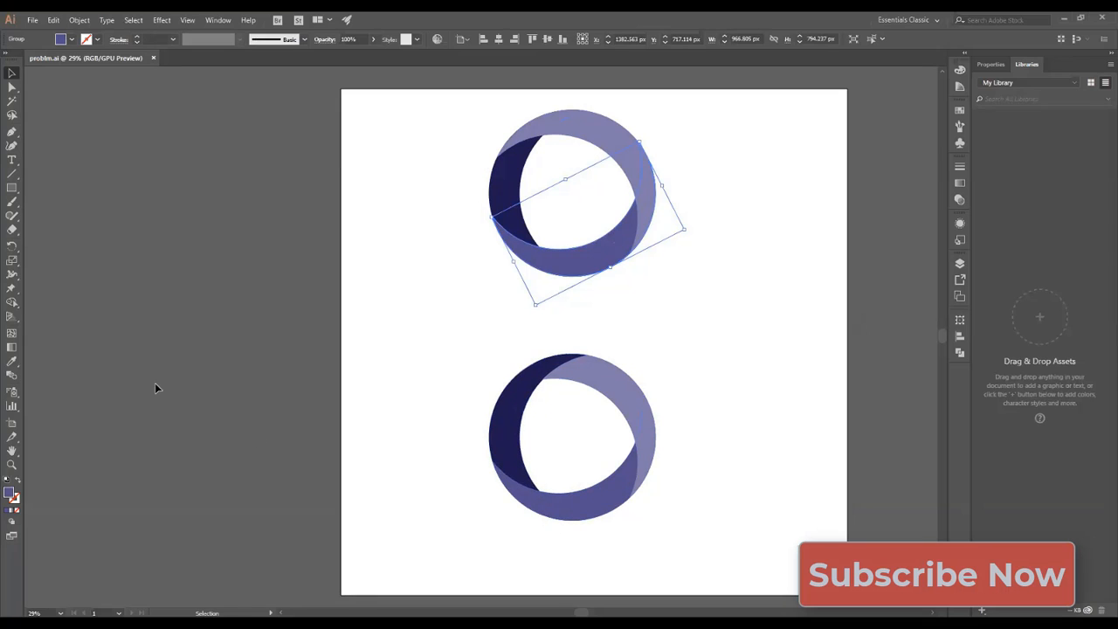
pyautogui.click(14, 306)
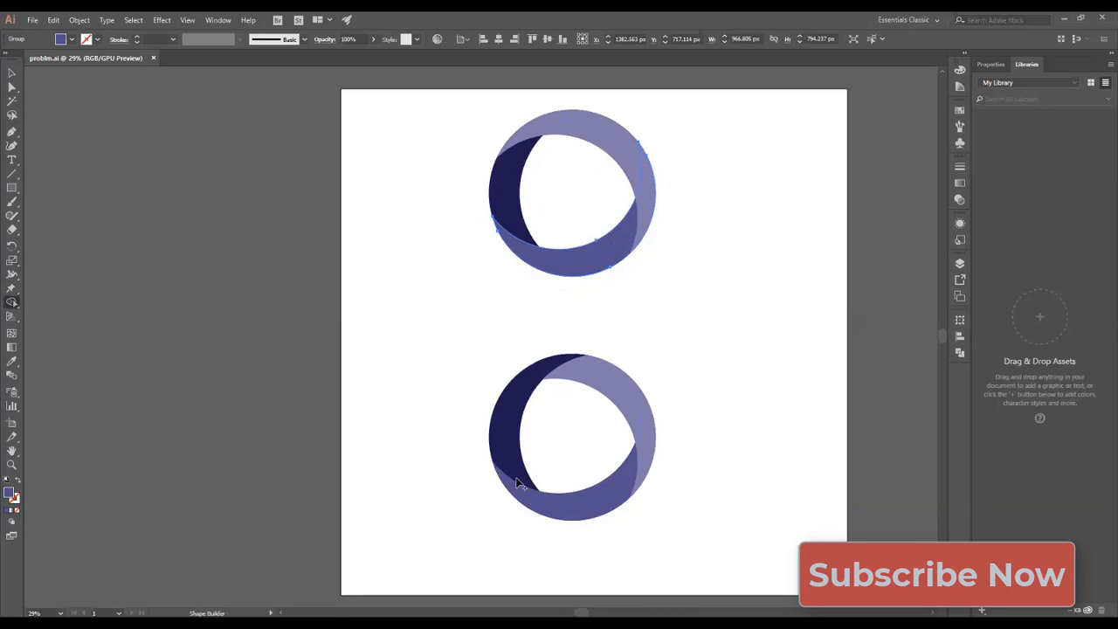
pyautogui.click(961, 354)
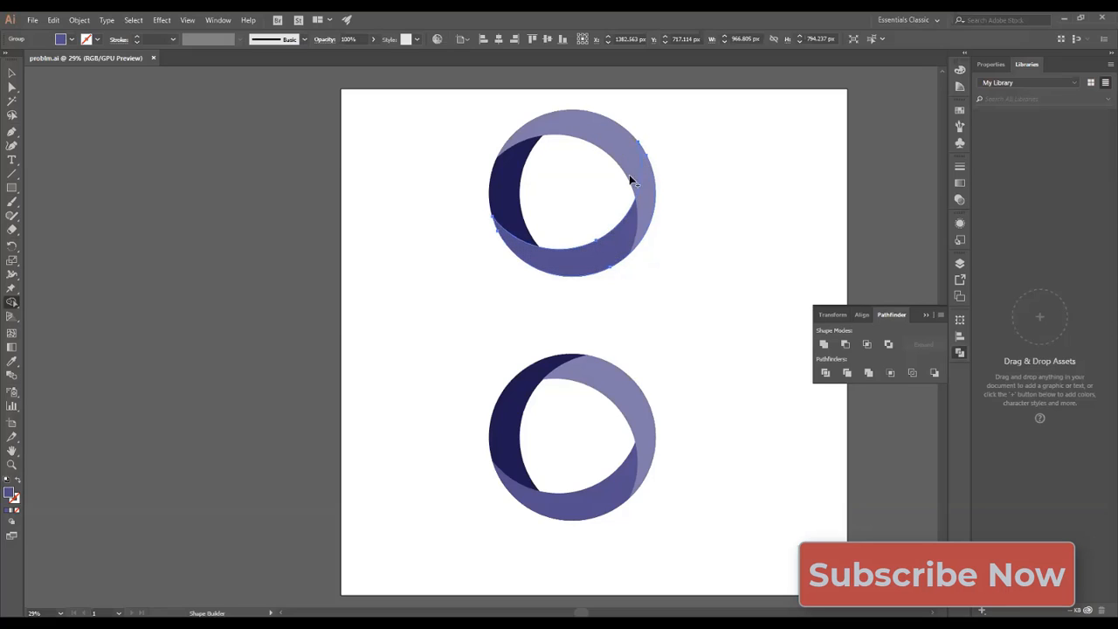
pyautogui.click(594, 248)
pyautogui.click(12, 73)
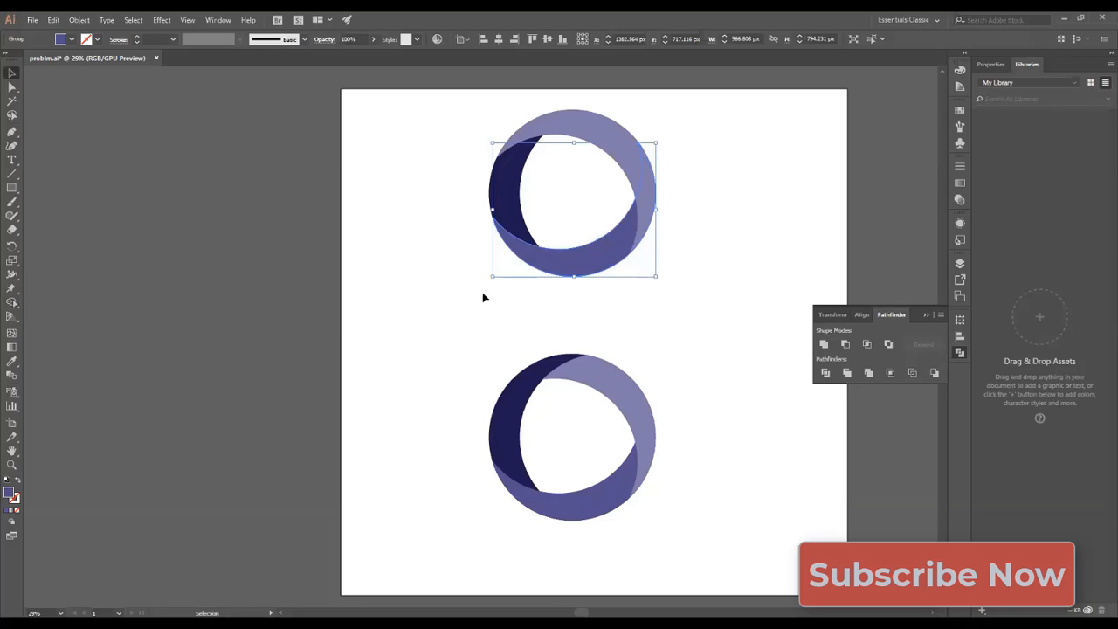
# - Cut the upper ring's dark navy crescent and paste it in front of the other crescents
pyautogui.click(538, 393)
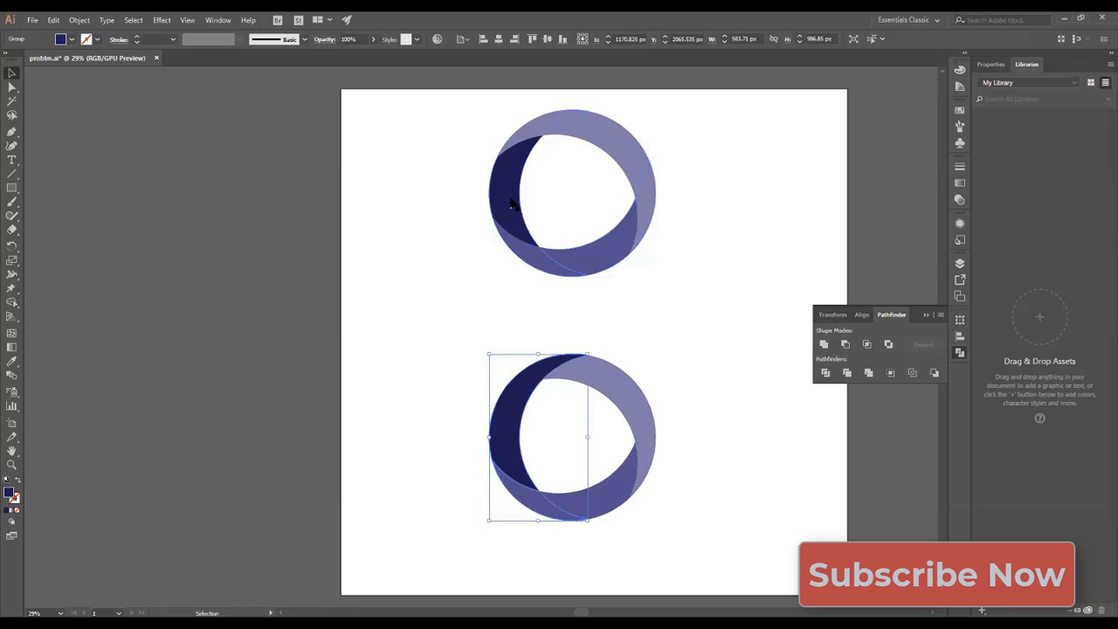
pyautogui.click(513, 204)
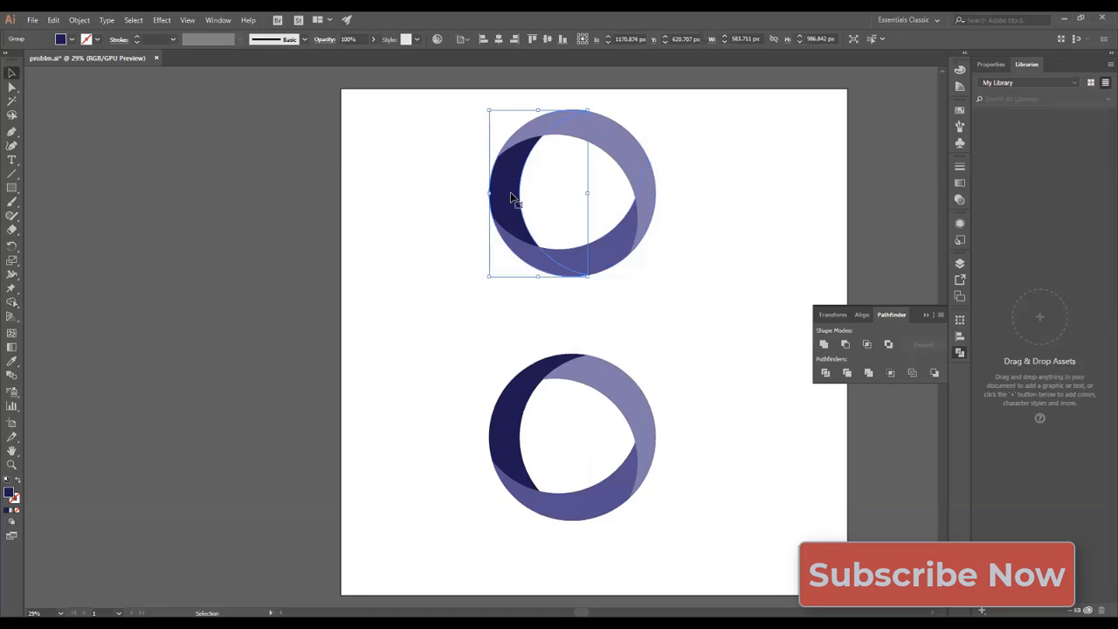
pyautogui.hotkey('ctrl', 'x')
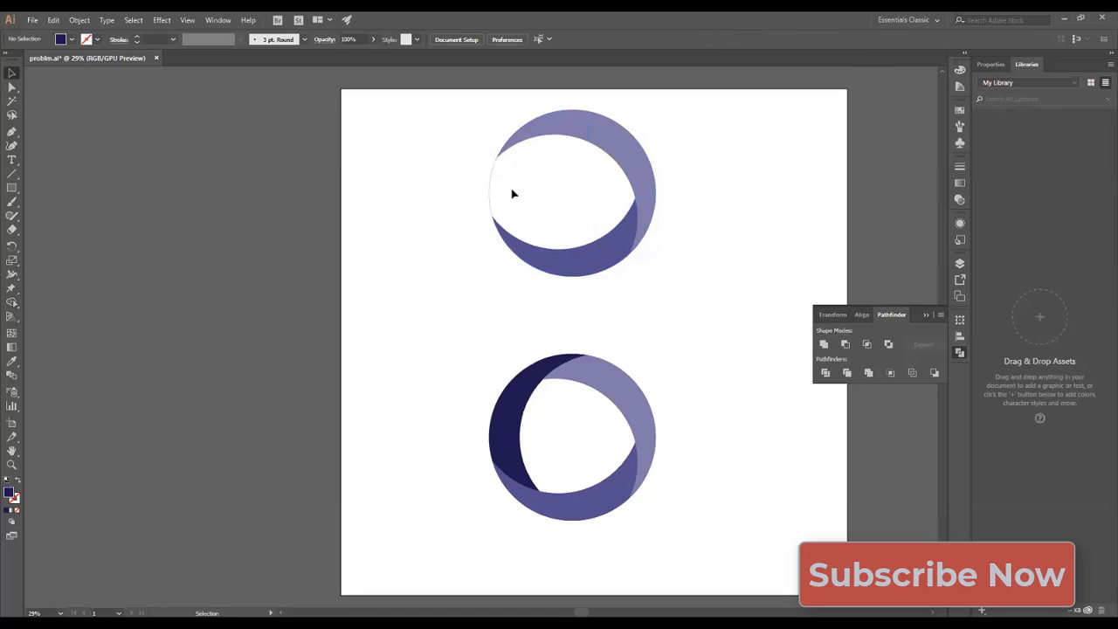
pyautogui.hotkey('ctrl', 'f')
pyautogui.press('v')
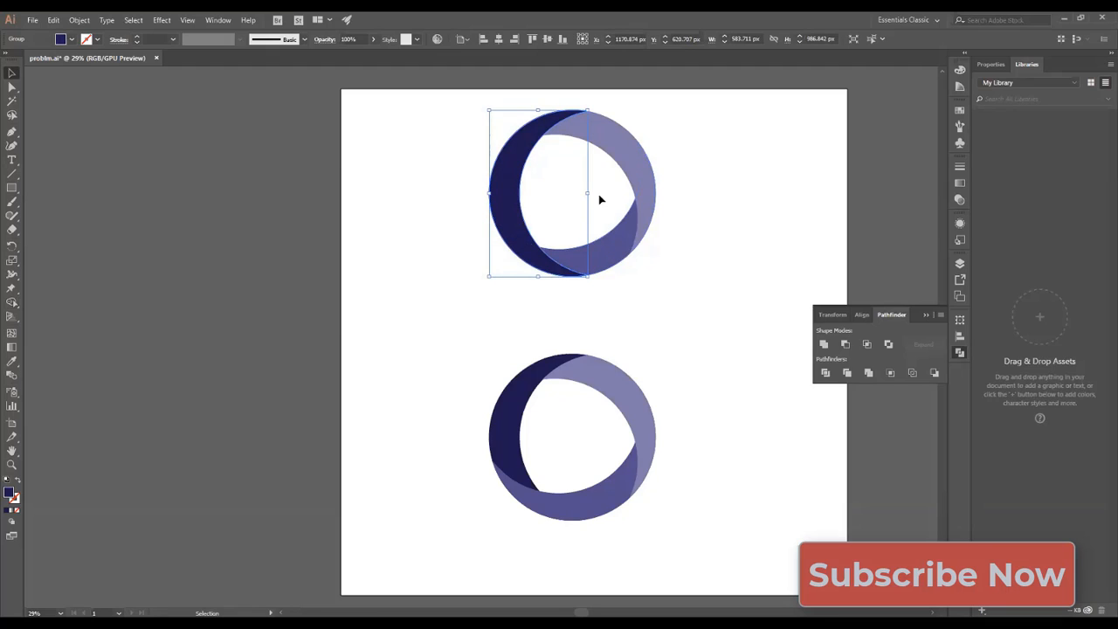
pyautogui.click(690, 205)
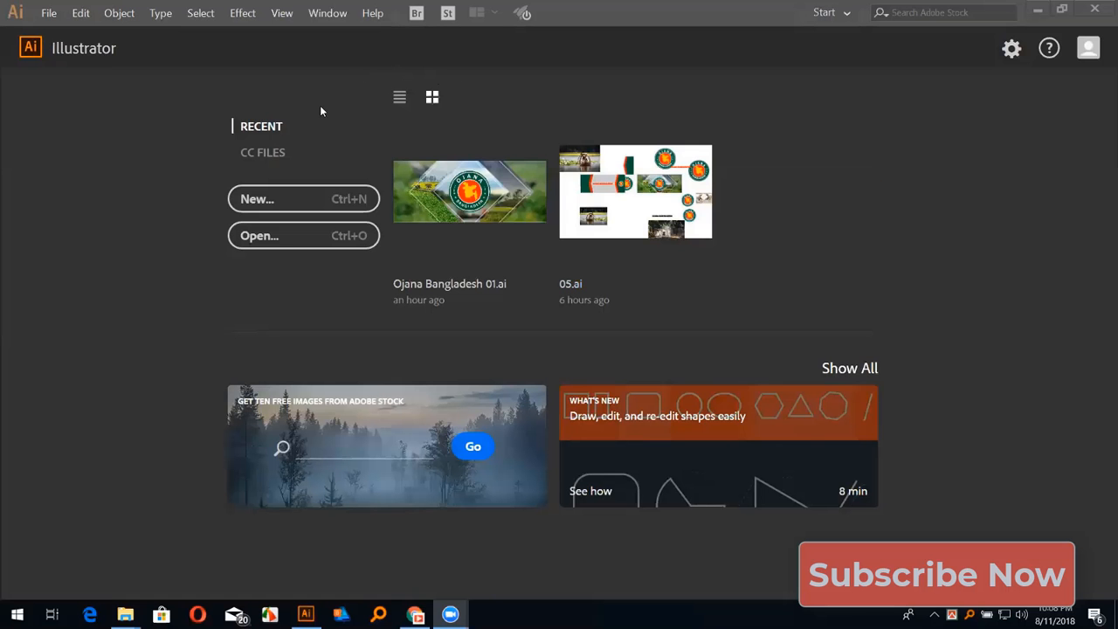
# - Create a new document from the recent 800 x 600 px preset in RGB Color
pyautogui.click(281, 155)
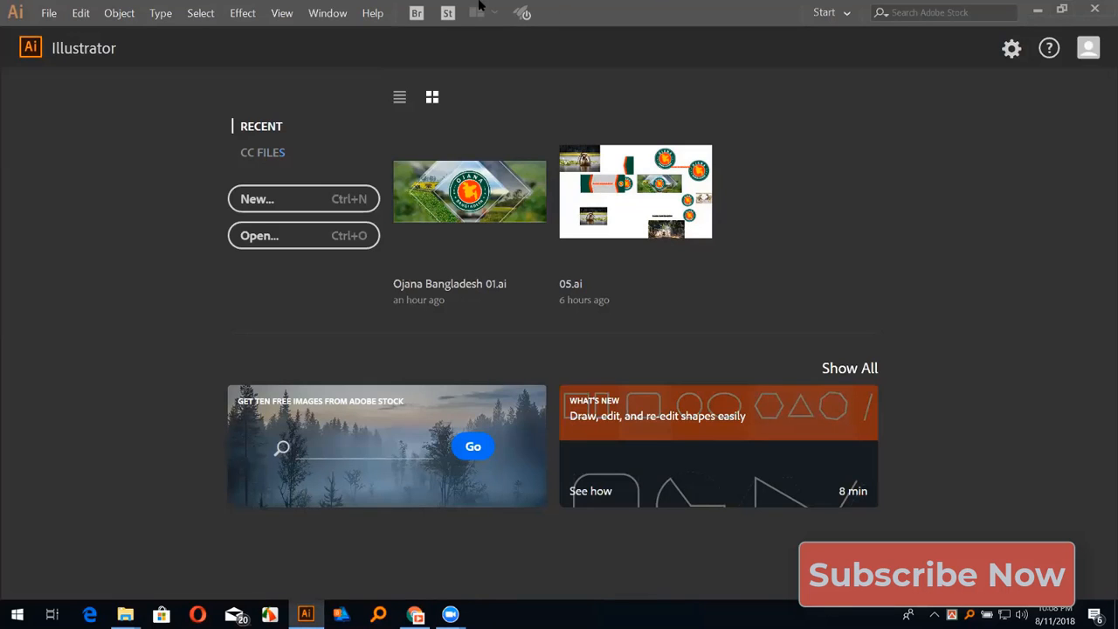
pyautogui.click(275, 198)
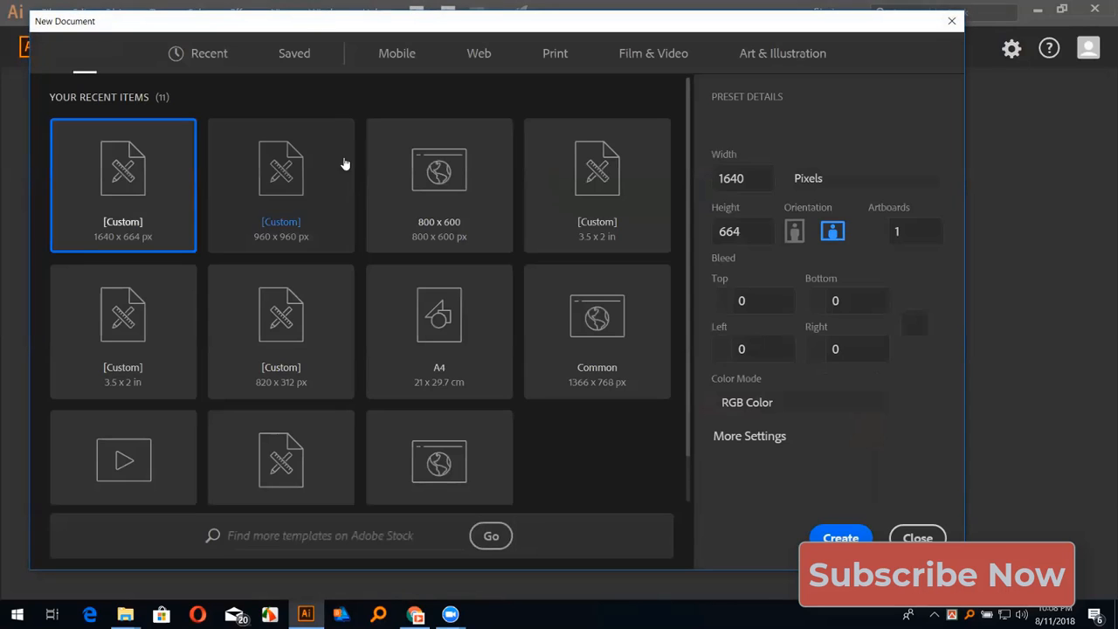
pyautogui.click(412, 216)
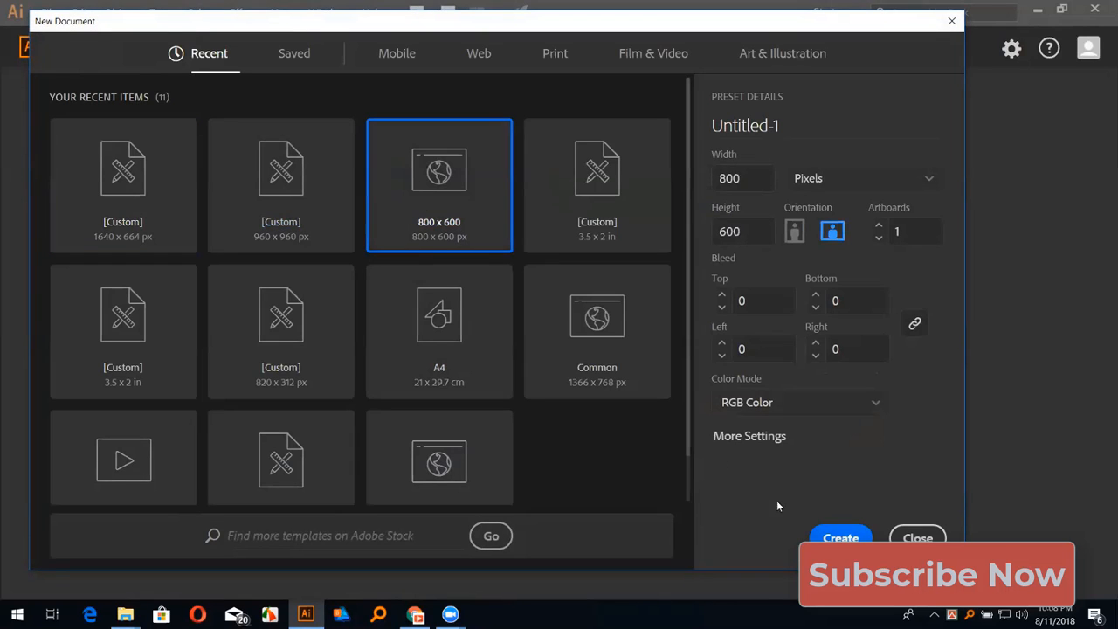
pyautogui.click(822, 537)
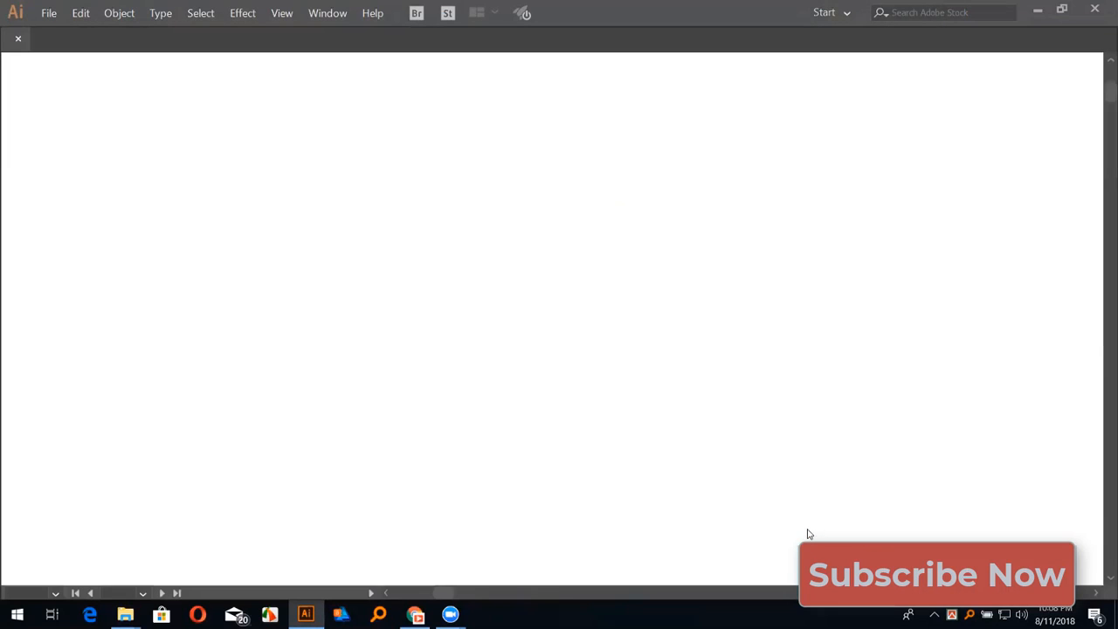
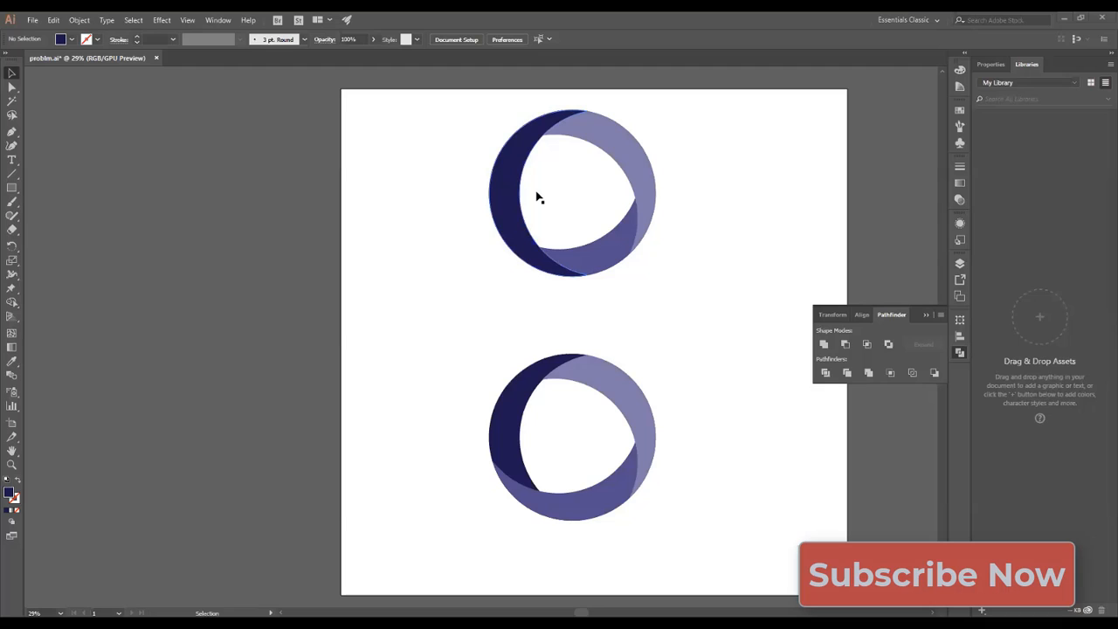
# - Divide the upper ring's dark navy and medium-purple crescents where they overlap, using the Pathfinder
pyautogui.click(584, 255)
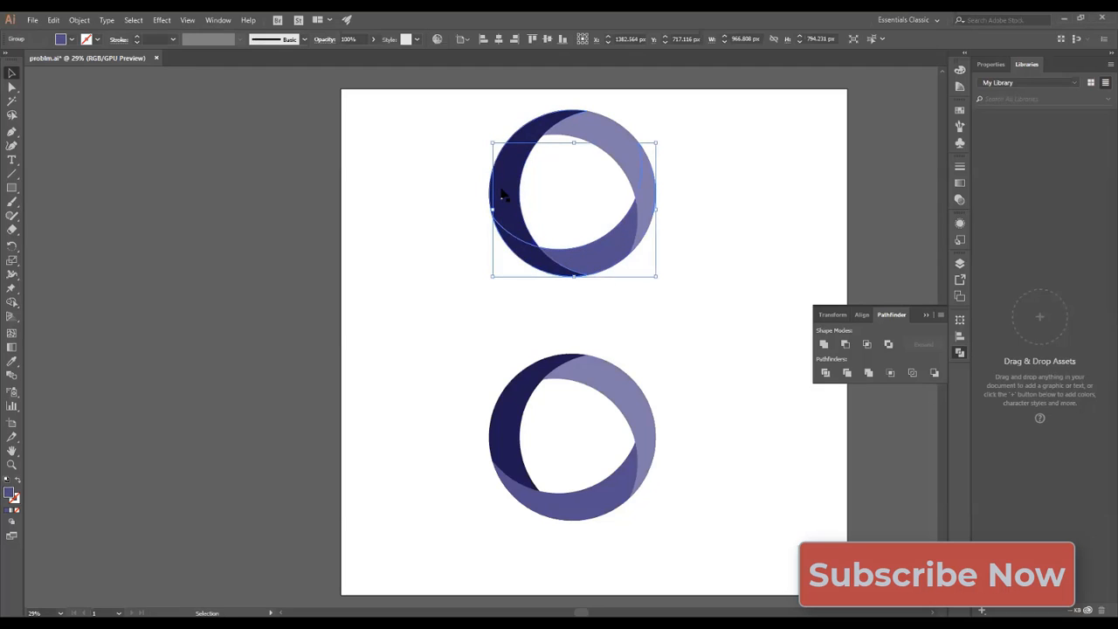
pyautogui.press('a')
pyautogui.click(593, 265)
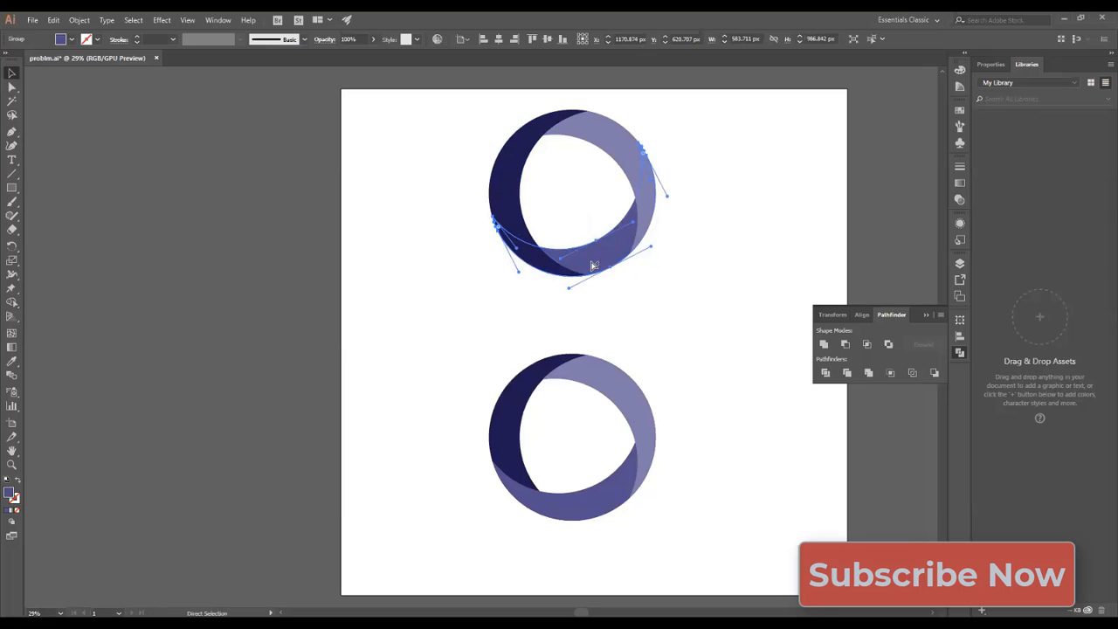
pyautogui.press('v')
pyautogui.click(550, 238)
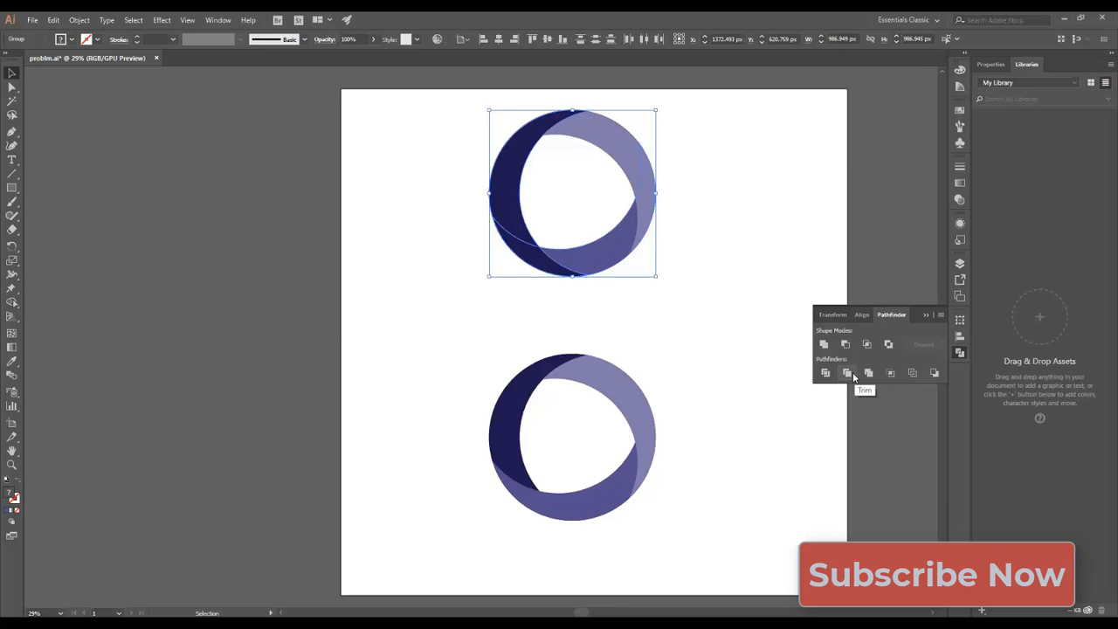
pyautogui.click(826, 373)
pyautogui.click(732, 305)
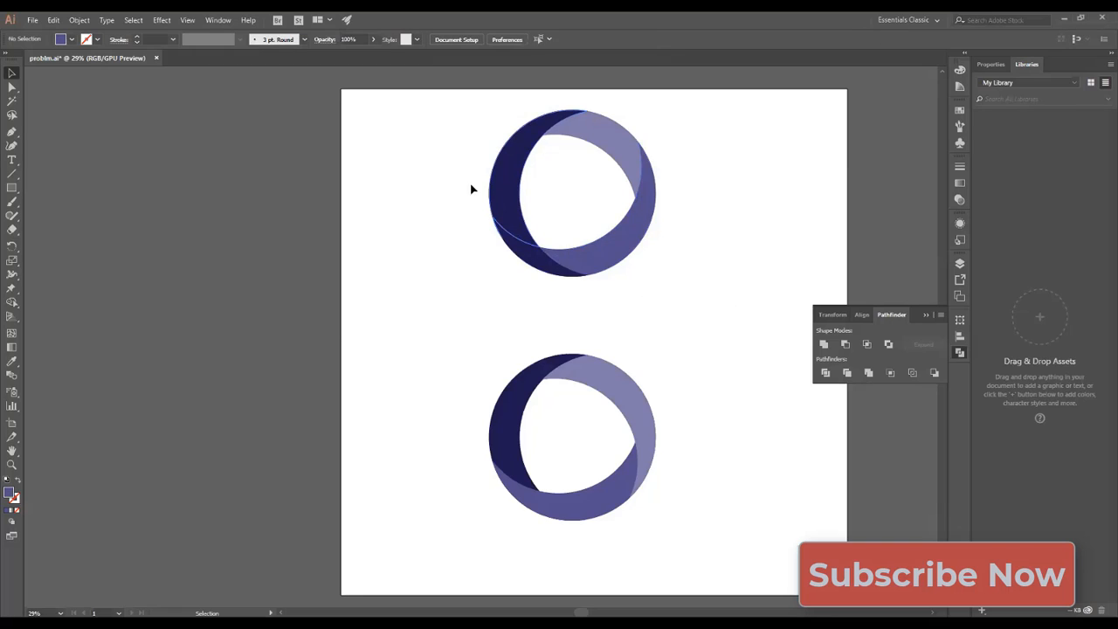
pyautogui.moveTo(464, 180); pyautogui.dragTo(622, 286)
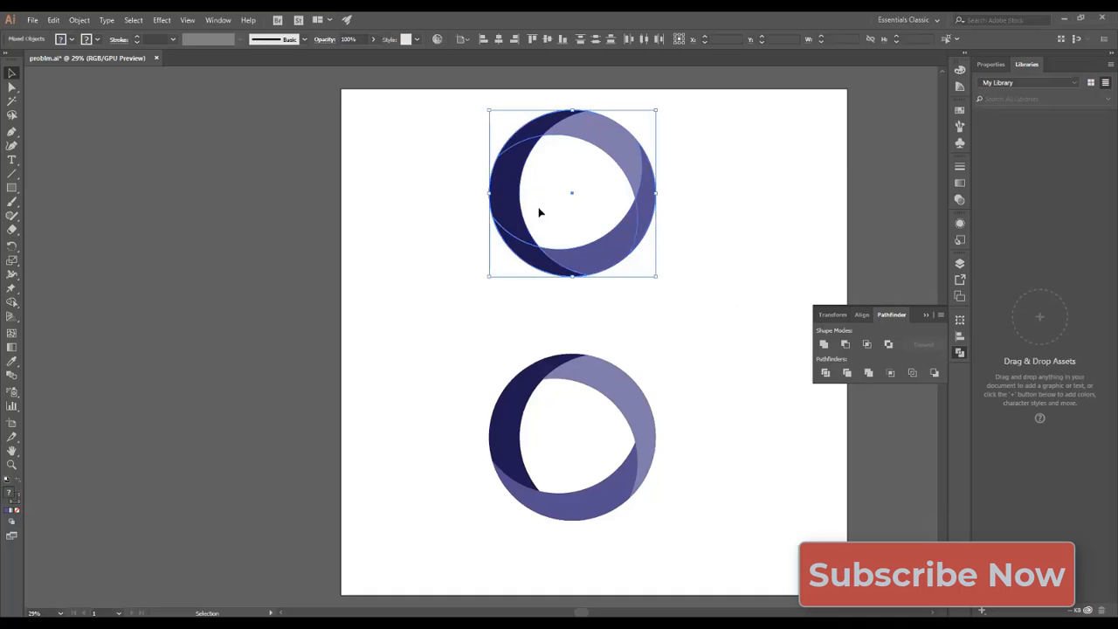
pyautogui.rightClick(507, 175)
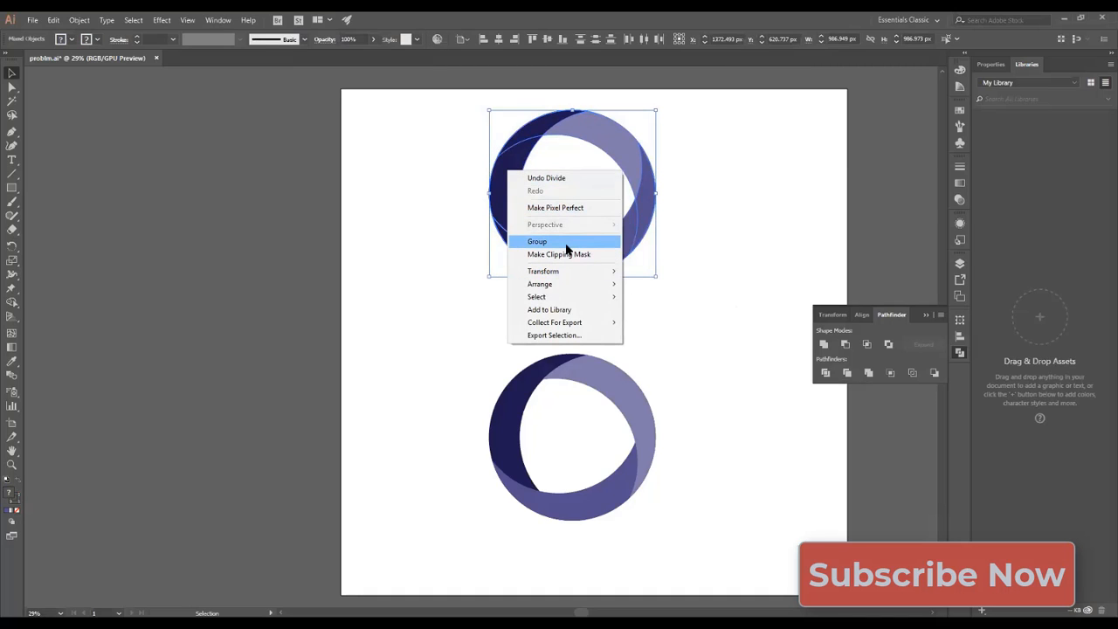
pyautogui.click(441, 228)
pyautogui.moveTo(472, 202); pyautogui.dragTo(597, 288)
pyautogui.click(519, 289)
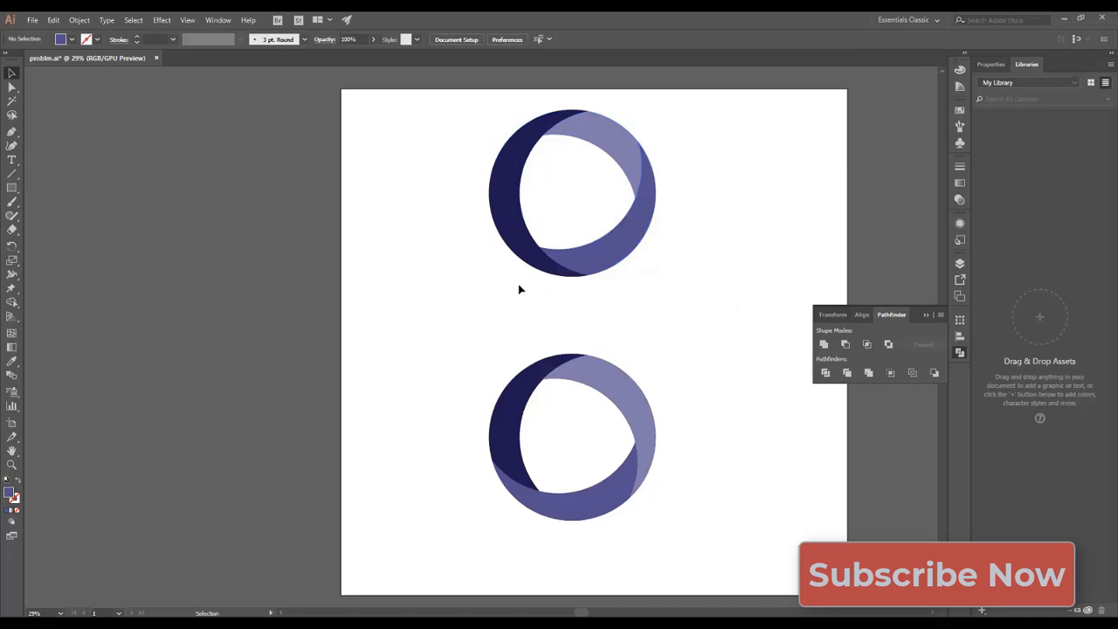
# - Ungroup the divided navy and medium-purple pieces of the upper ring
pyautogui.click(512, 219)
pyautogui.keyDown('shift'); pyautogui.click(564, 258); pyautogui.keyUp('shift')
pyautogui.click(512, 229)
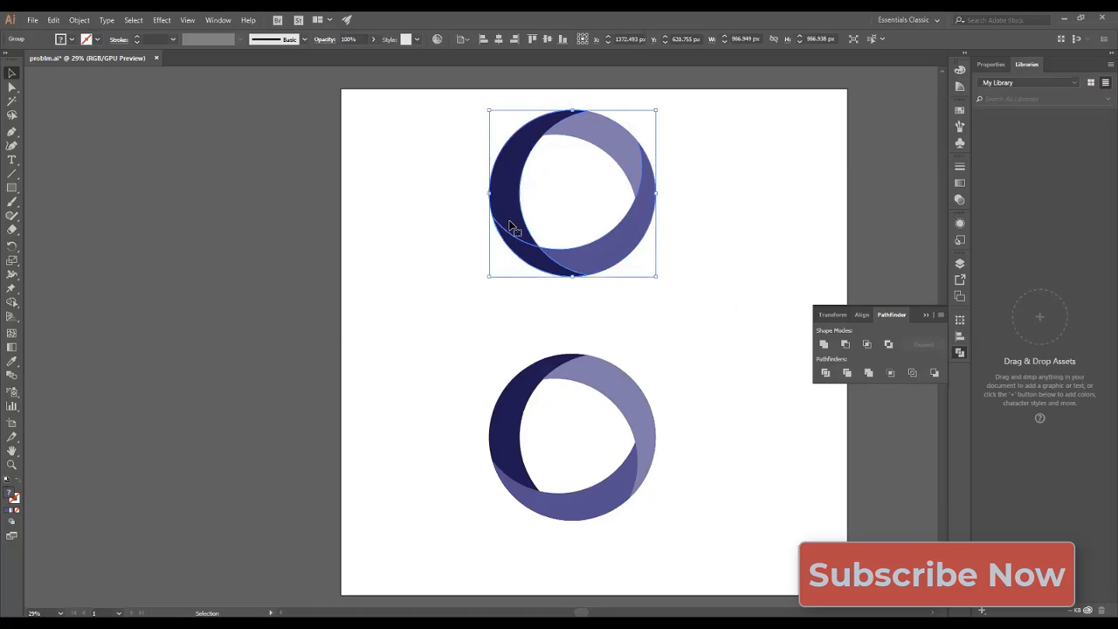
pyautogui.keyDown('shift'); pyautogui.click(583, 254); pyautogui.keyUp('shift')
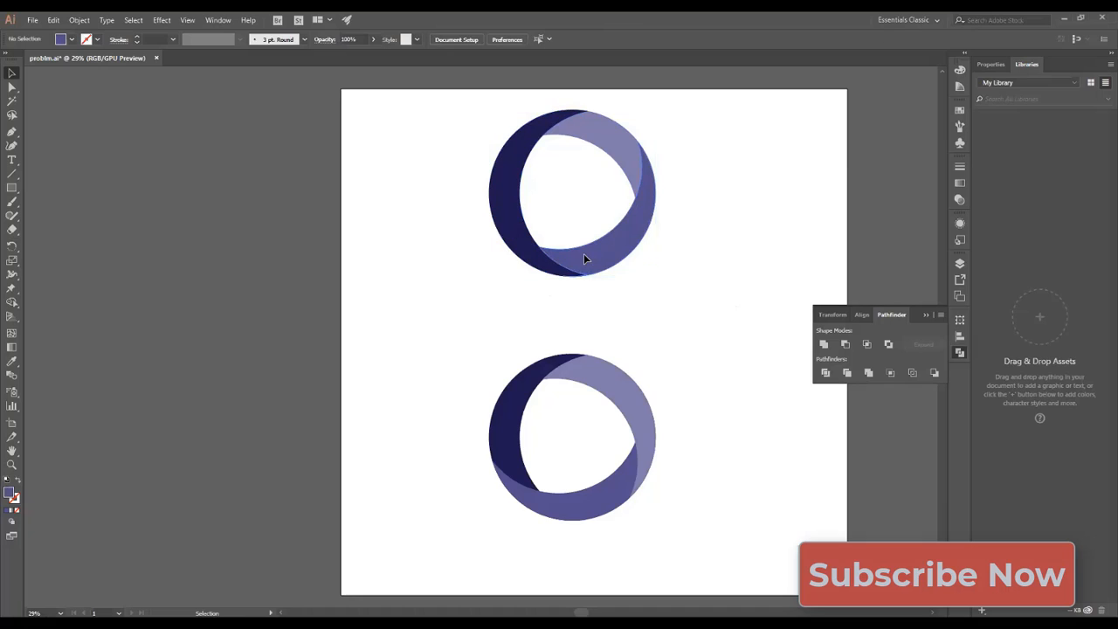
pyautogui.click(583, 253)
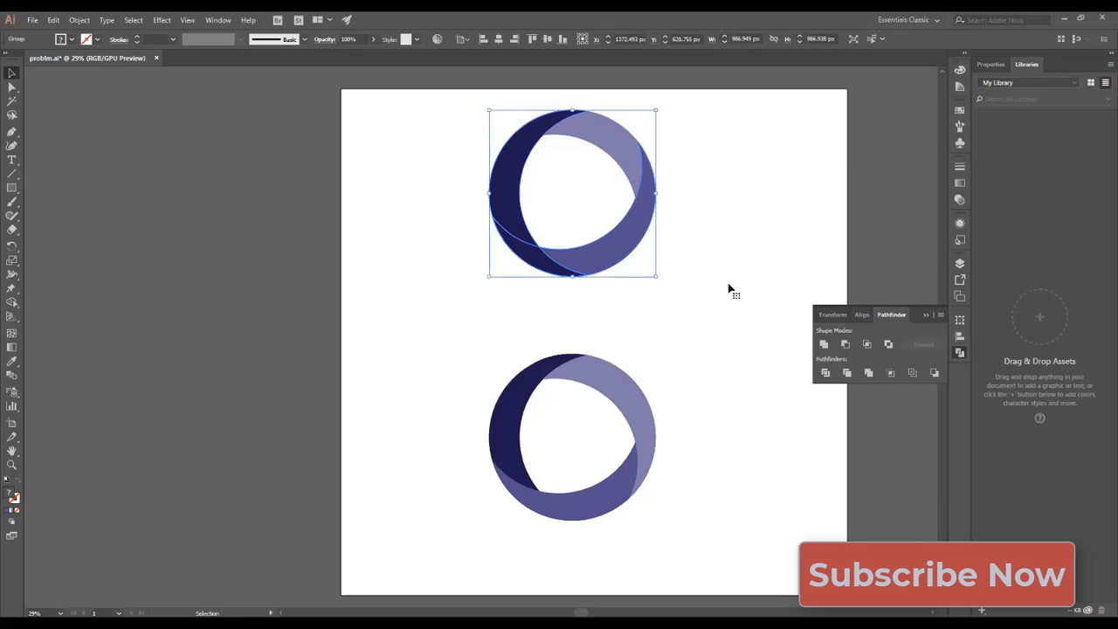
pyautogui.rightClick(592, 251)
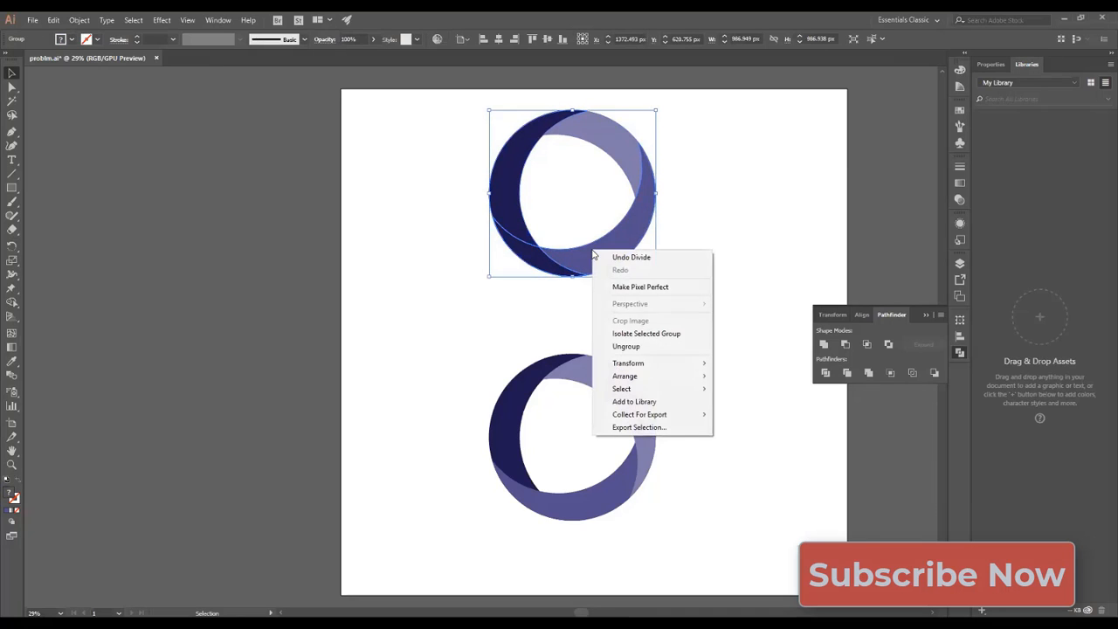
pyautogui.click(653, 351)
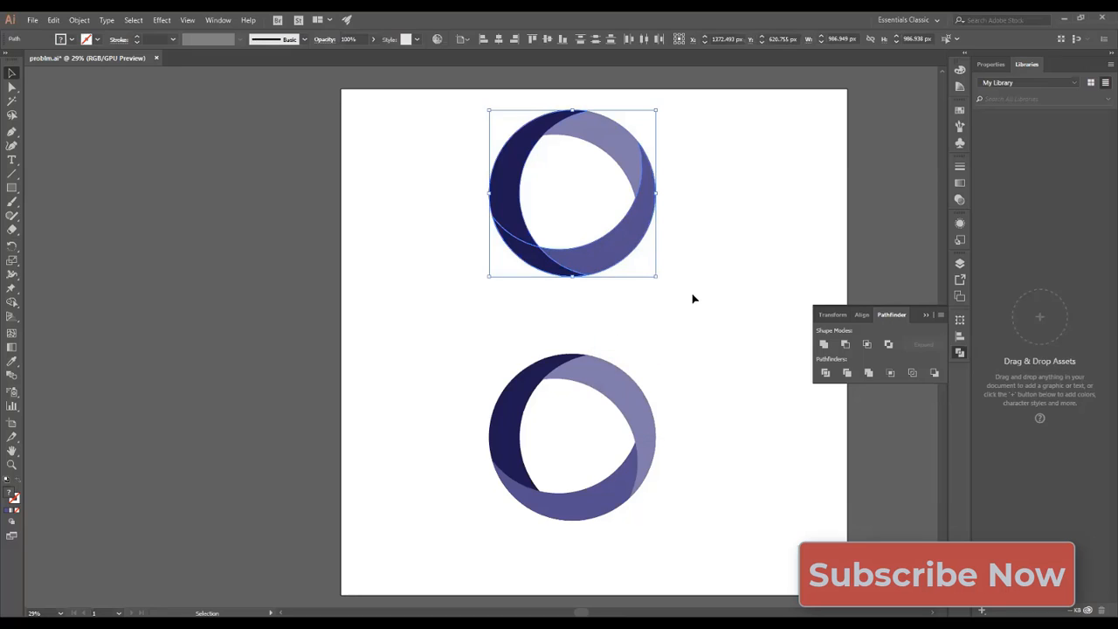
# - Unite the dark navy overlap piece at the upper ring's lower left with the adjoining medium-purple crescent, using the Pathfinder
pyautogui.click(693, 299)
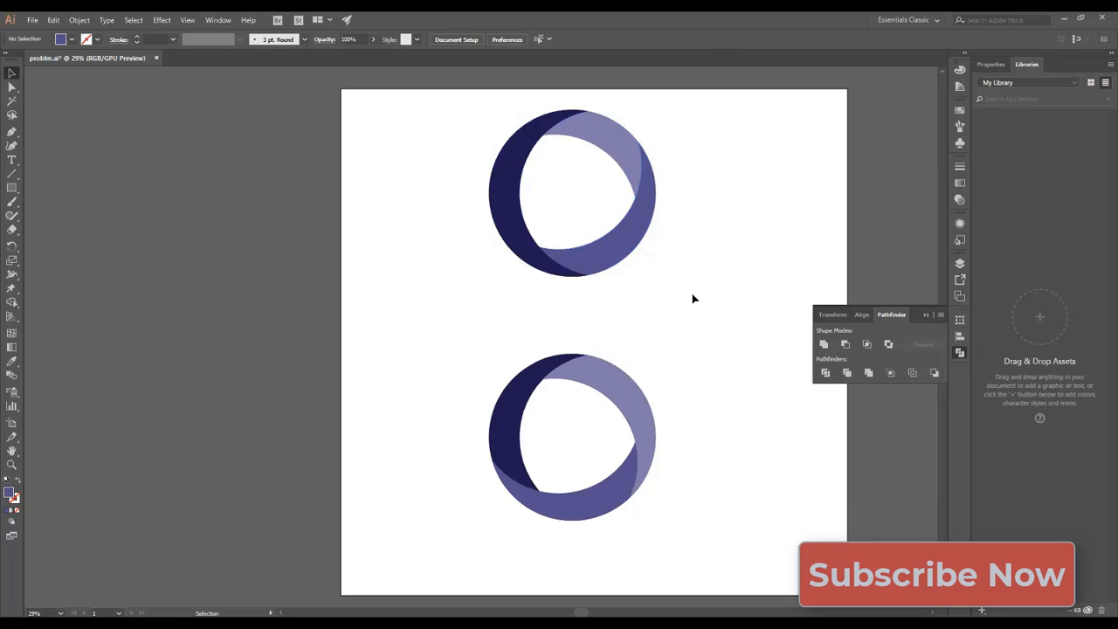
pyautogui.click(547, 268)
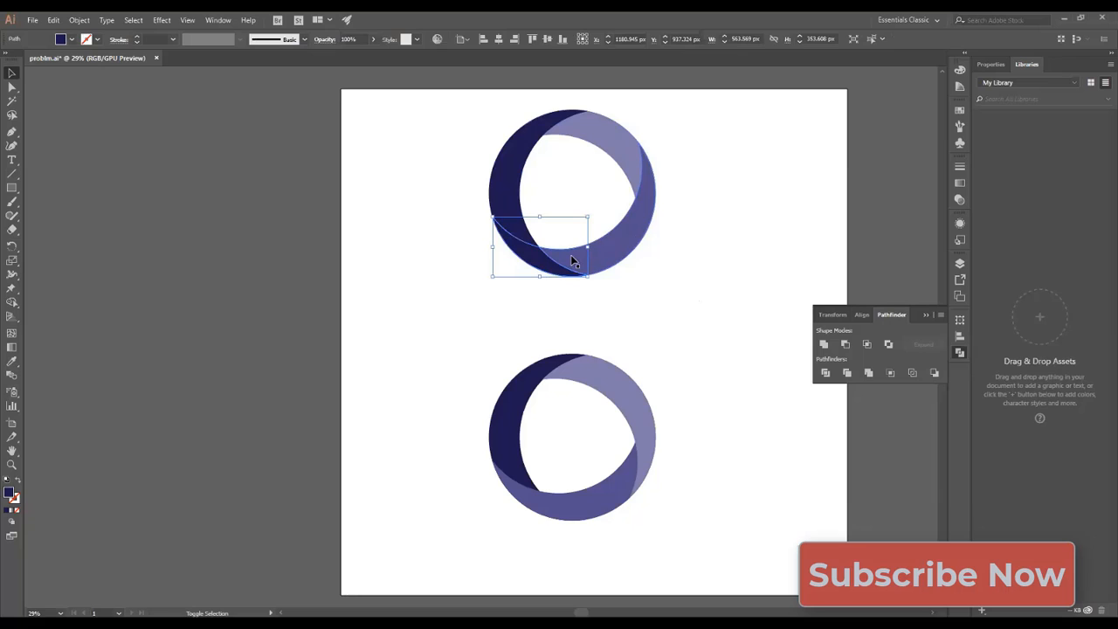
pyautogui.keyDown('shift'); pyautogui.click(572, 259); pyautogui.keyUp('shift')
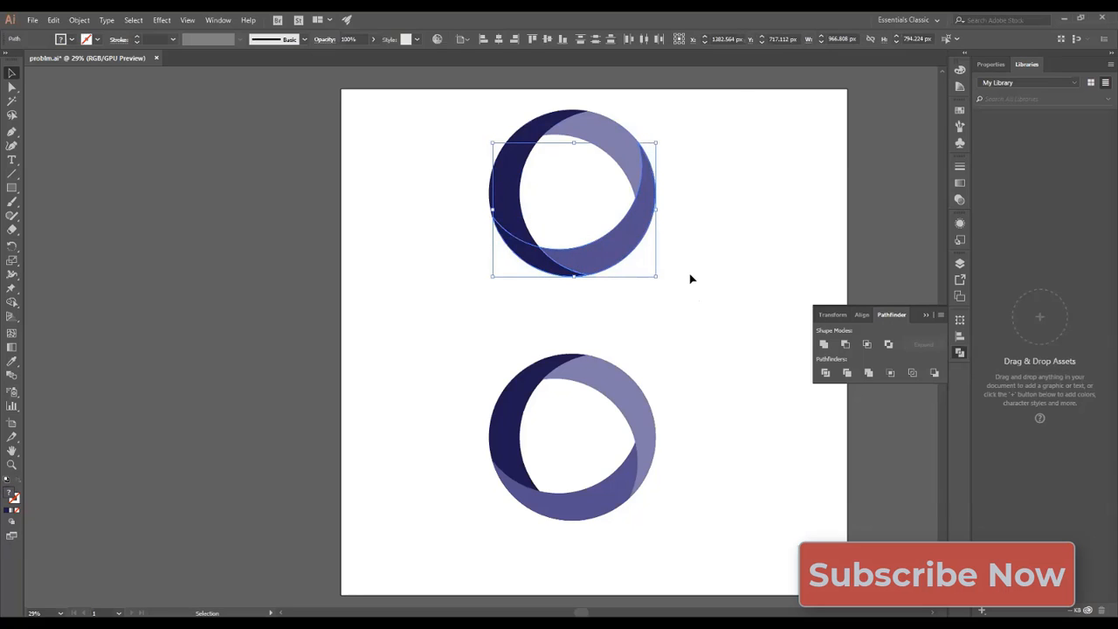
pyautogui.click(822, 346)
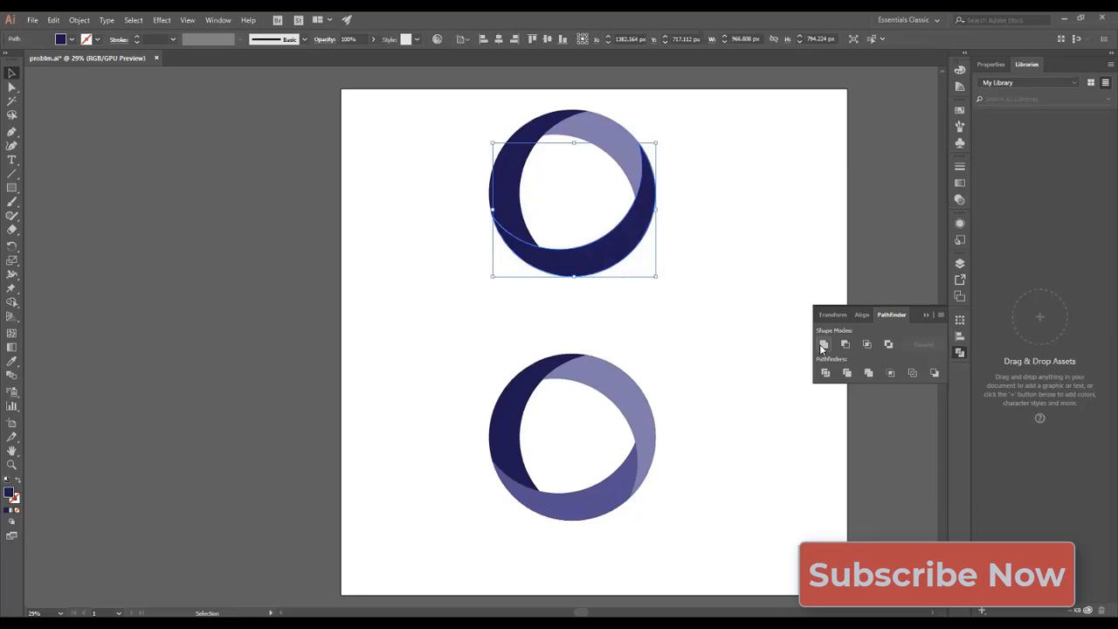
pyautogui.click(722, 327)
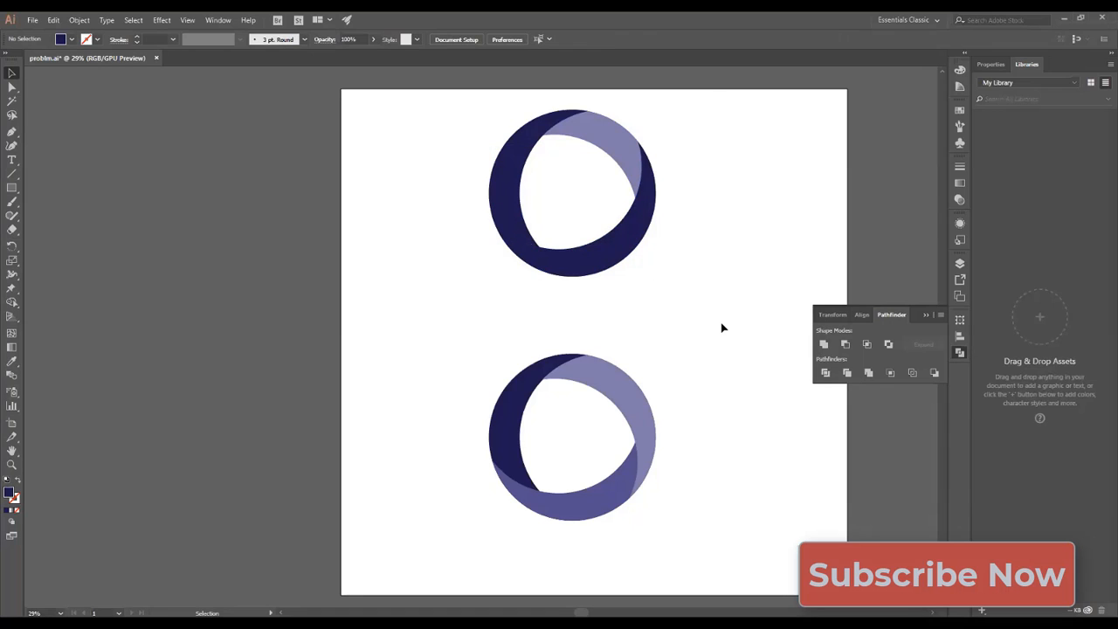
# - Select the light-purple crescent at the top of the upper ring
pyautogui.click(615, 158)
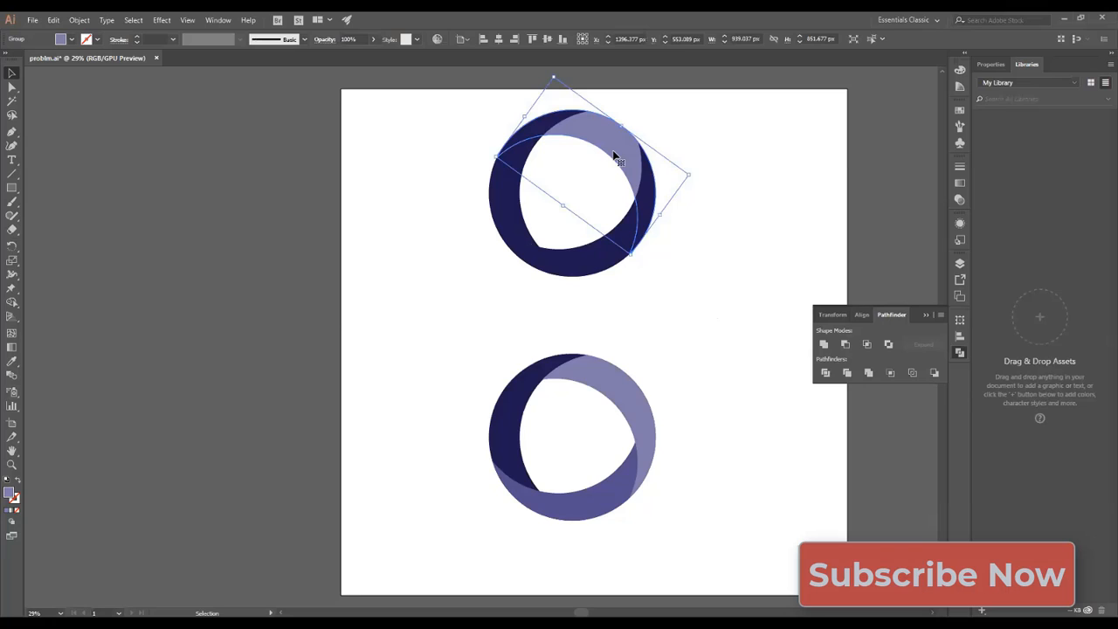